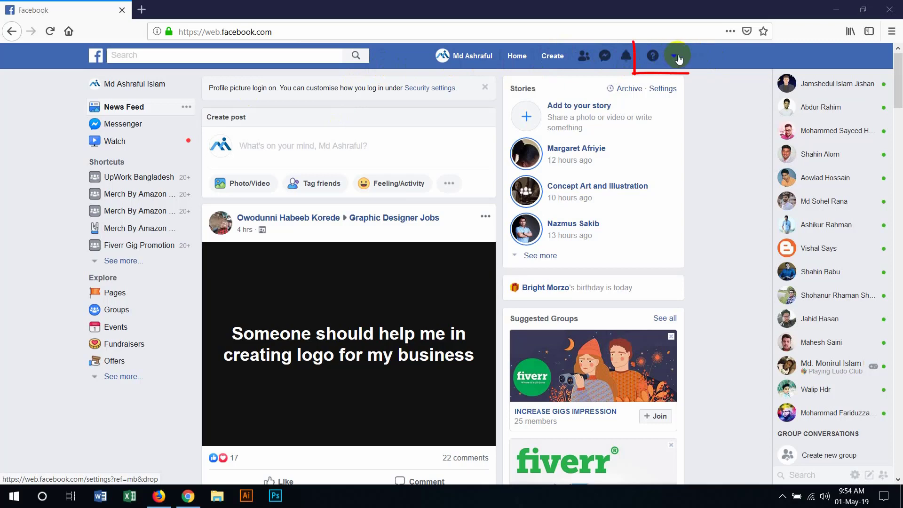
Go from the account menu to Settings > Security and login and bring Two-factor authentication into view.
click(673, 56)
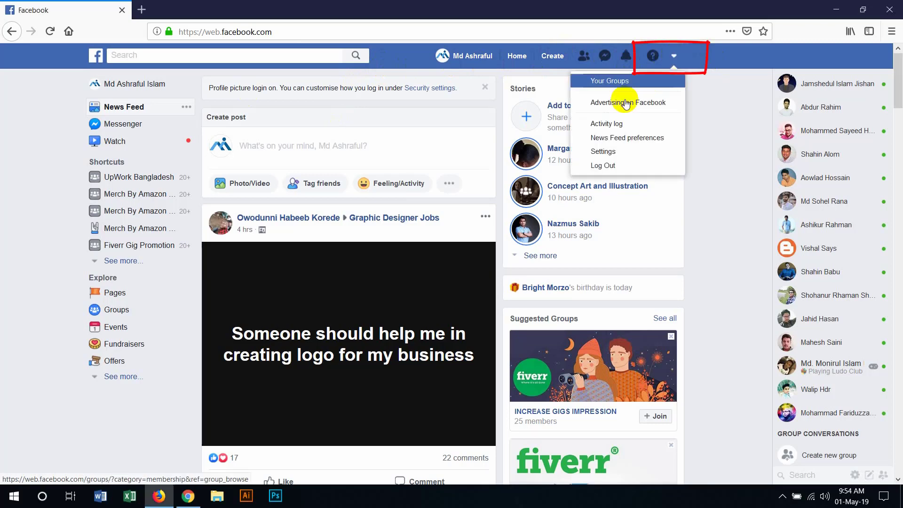
click(602, 150)
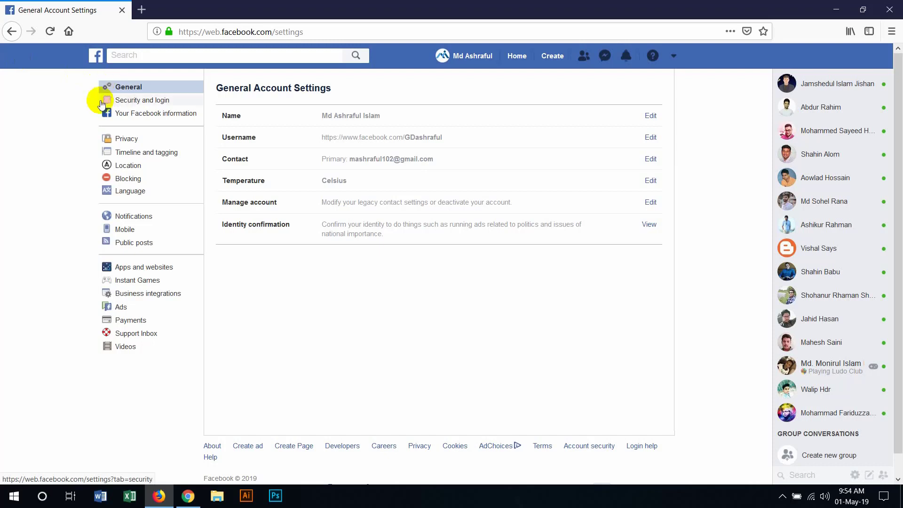
click(155, 101)
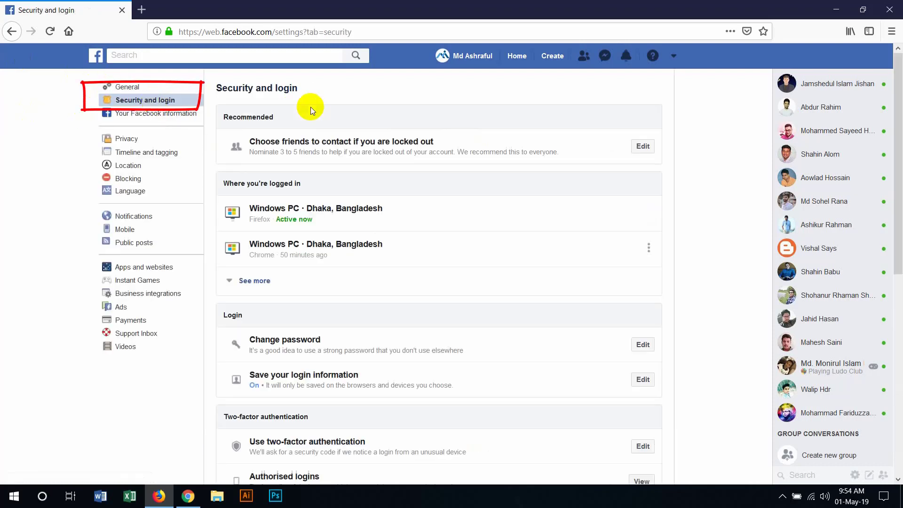
scroll(304, 109, down, 8)
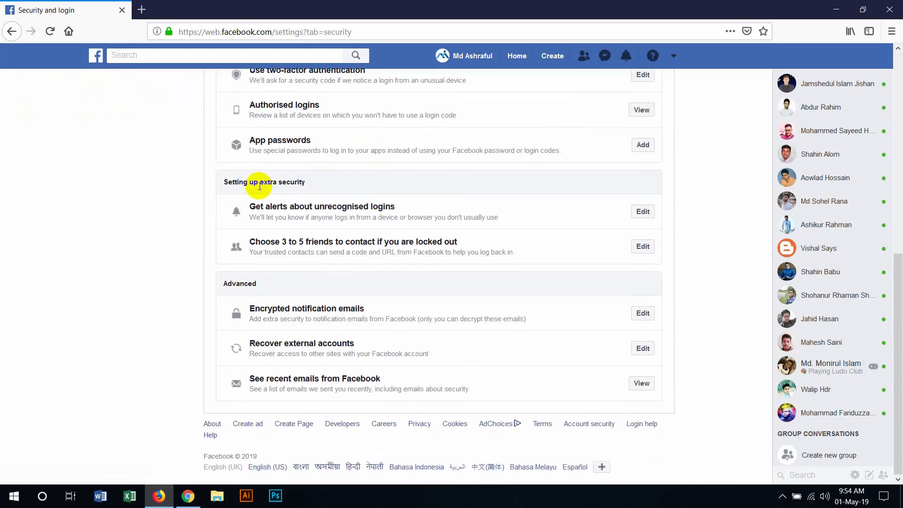
scroll(360, 213, up, 3)
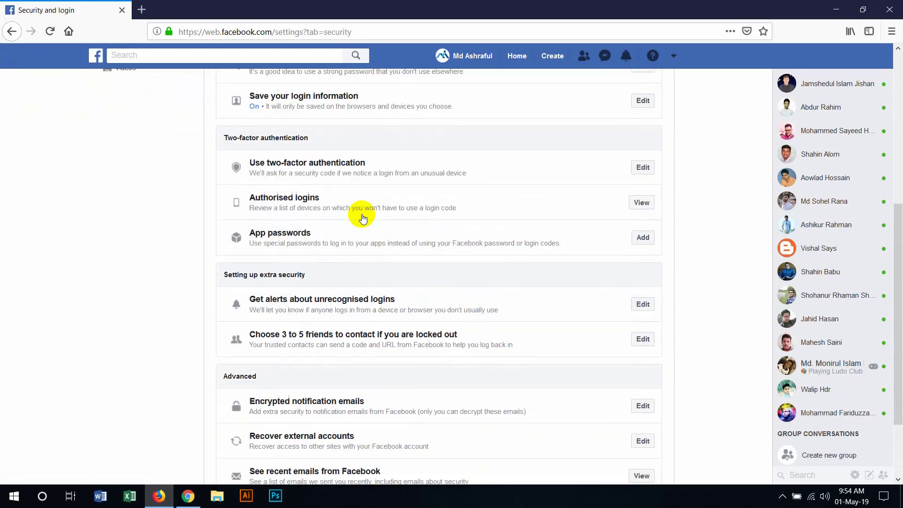
scroll(316, 231, down, 4)
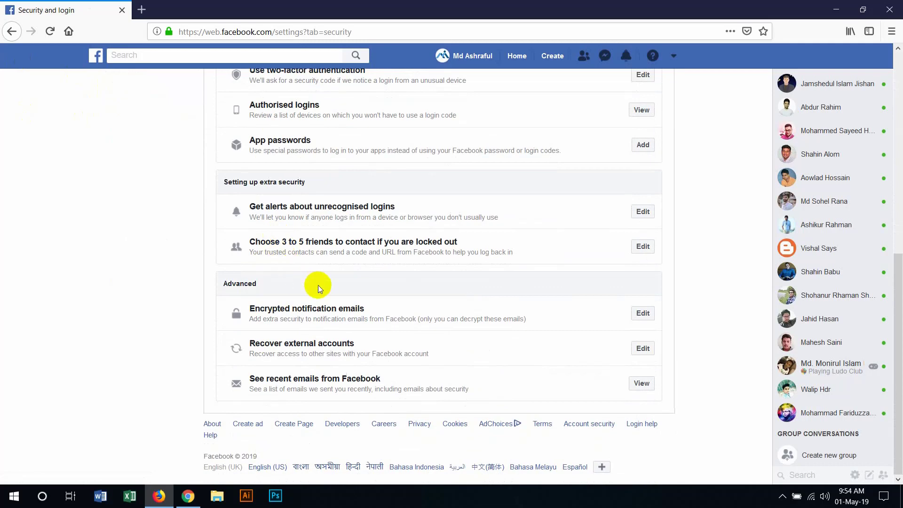
scroll(316, 285, up, 7)
scroll(278, 274, up, 3)
scroll(322, 227, down, 3)
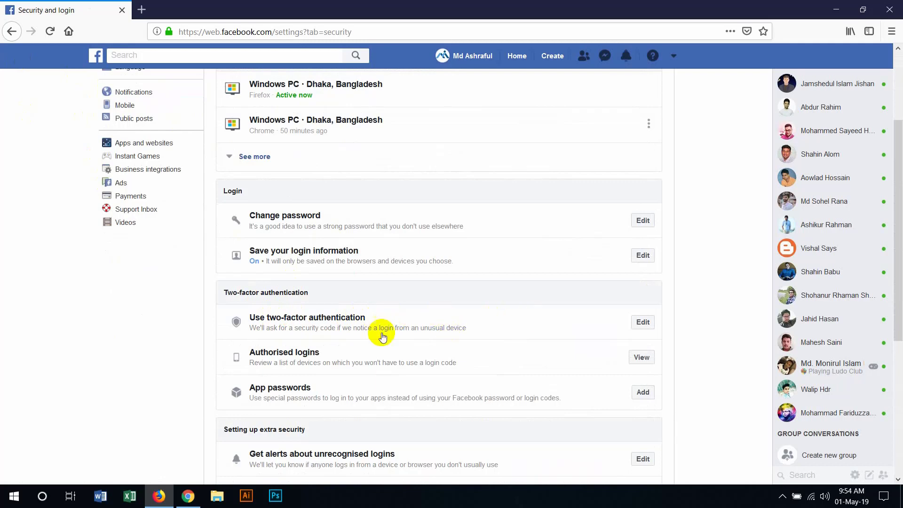
Edit Use two-factor authentication and Get Started to reach the security method choice with Text message.
click(644, 325)
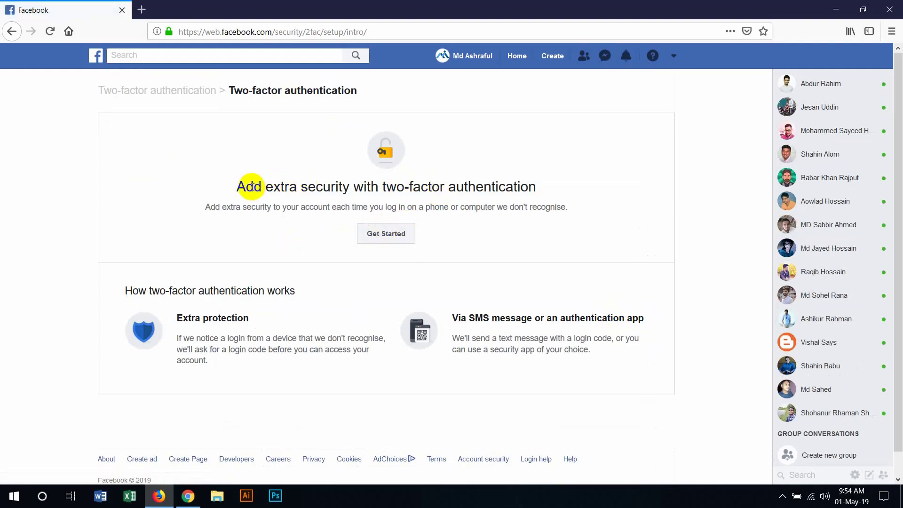
drag(242, 186, 534, 192)
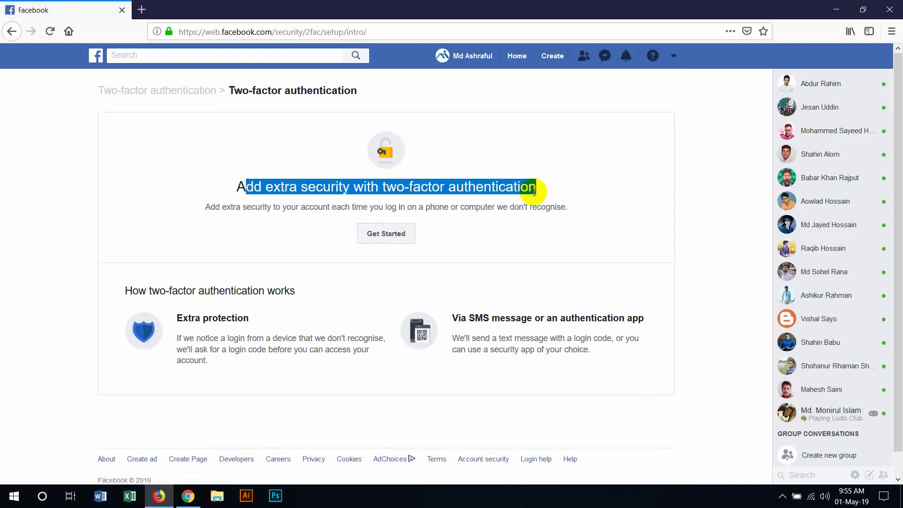
click(433, 235)
click(407, 238)
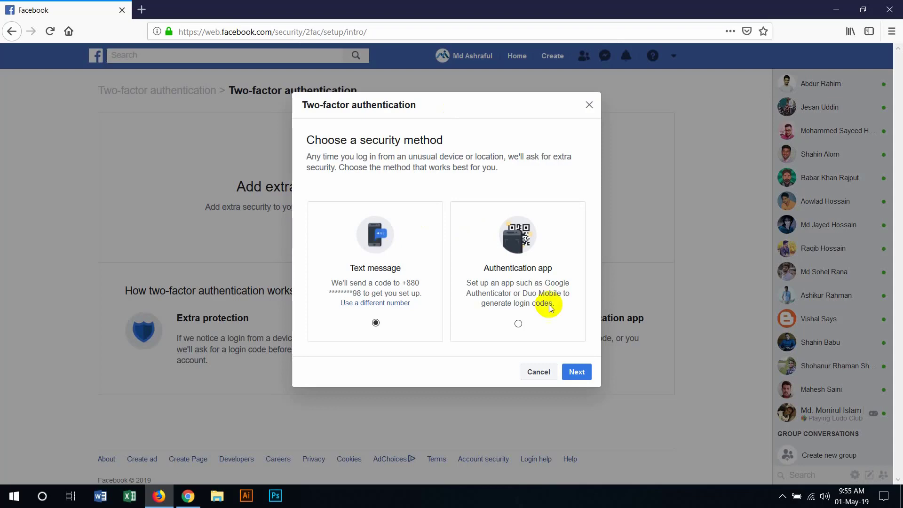
Switch to a different number and open the Add a New Phone Number form.
scroll(474, 209, down, 1)
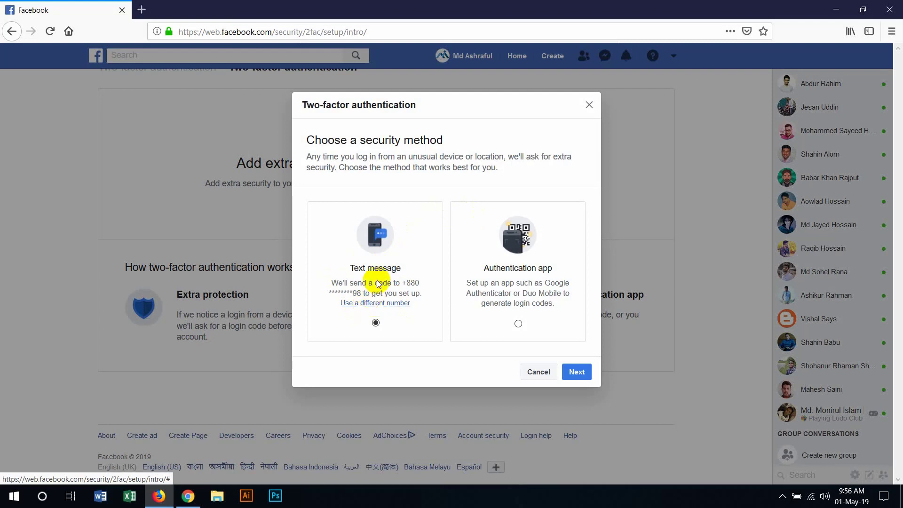
click(388, 303)
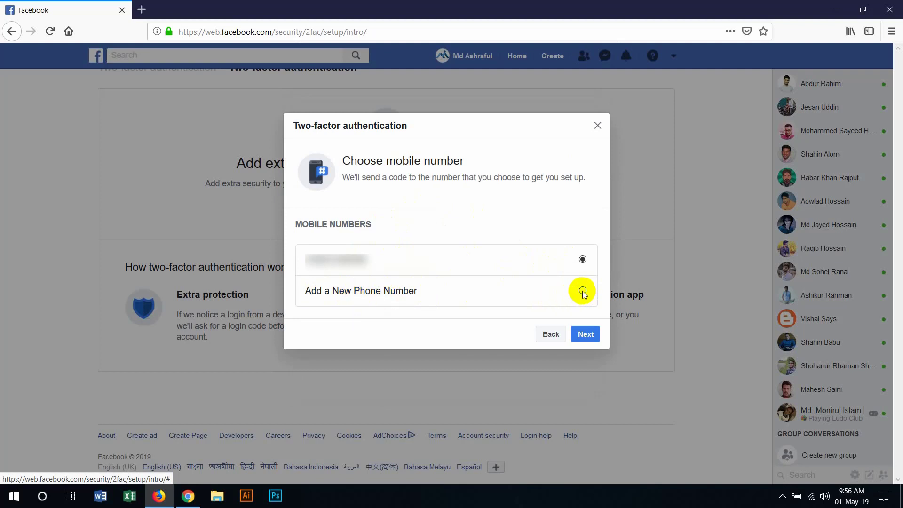
click(582, 291)
click(584, 333)
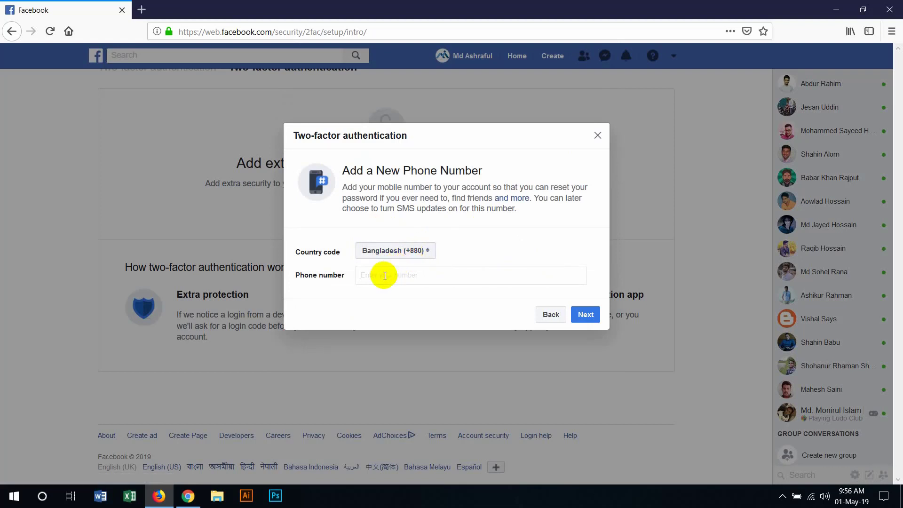
Abandon the partial phone number, go back to the number list, and close the setup dialog.
text(1)
key(BackSpace)
key(BackSpace)
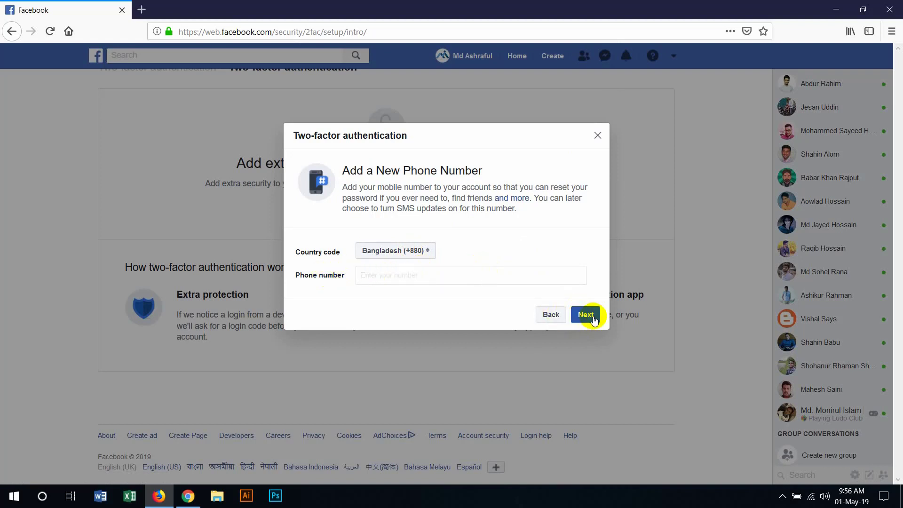
click(583, 314)
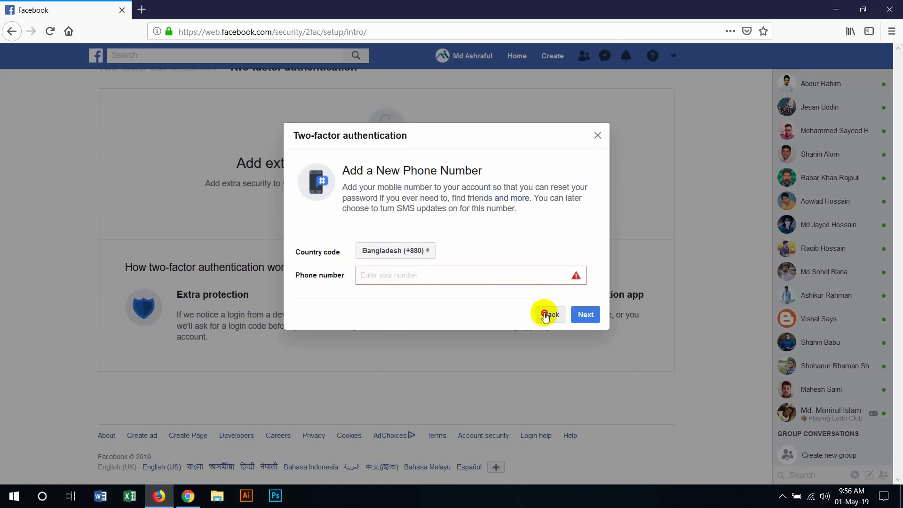
click(546, 313)
click(596, 125)
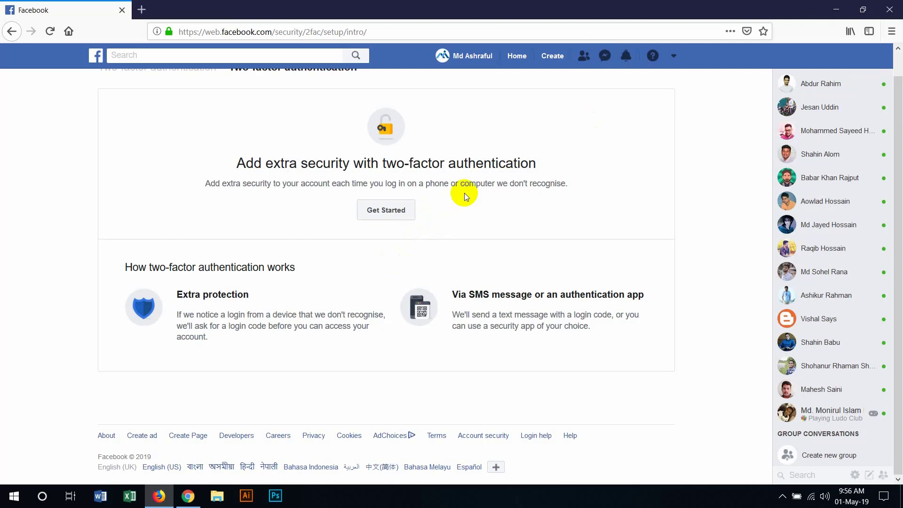
Restart setup with text-message login codes and enter the texted verification code, correcting two digits.
click(385, 211)
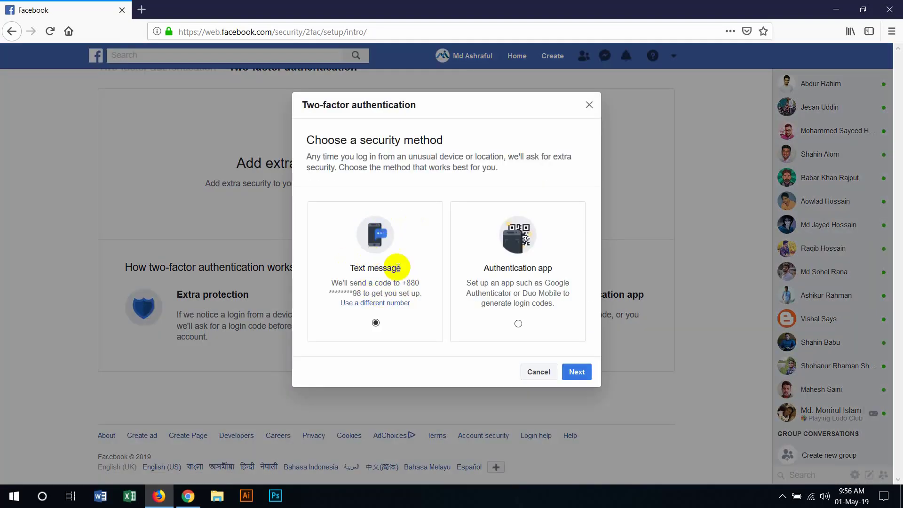
click(571, 373)
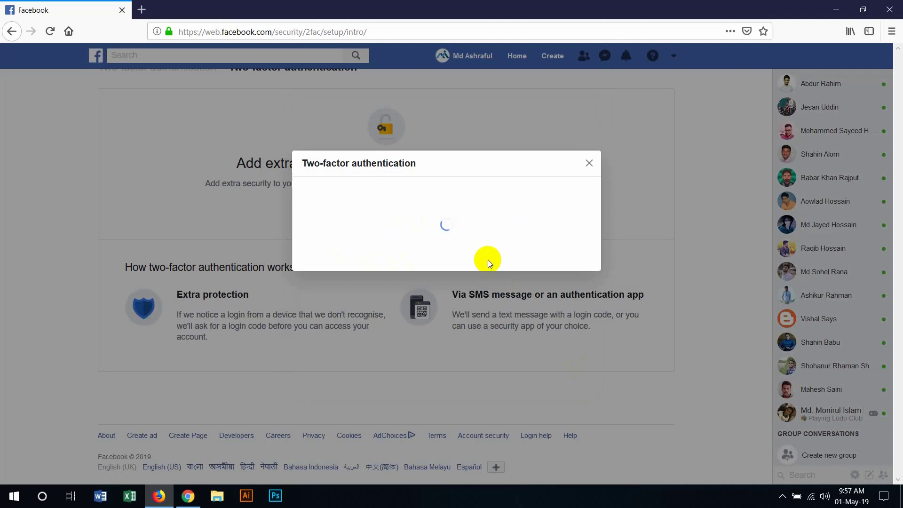
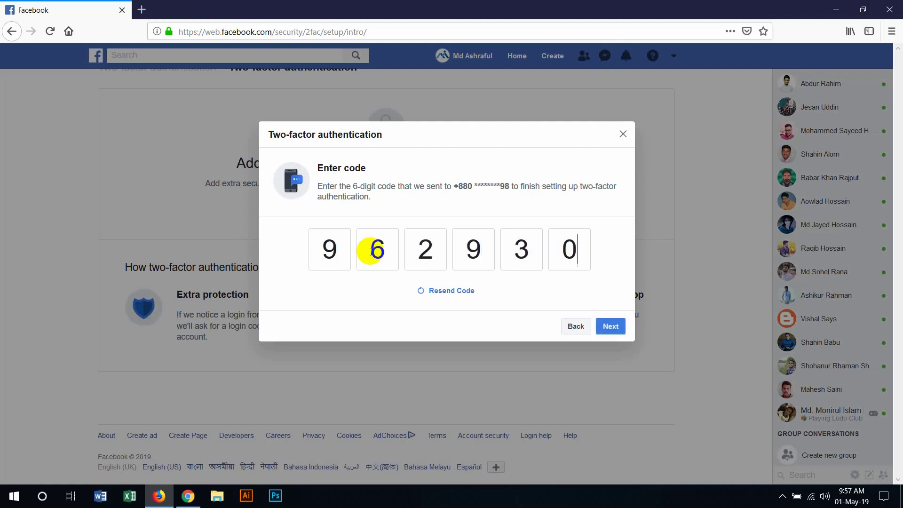
Submit the verification code and review the text-notifications description on the confirmation.
click(610, 325)
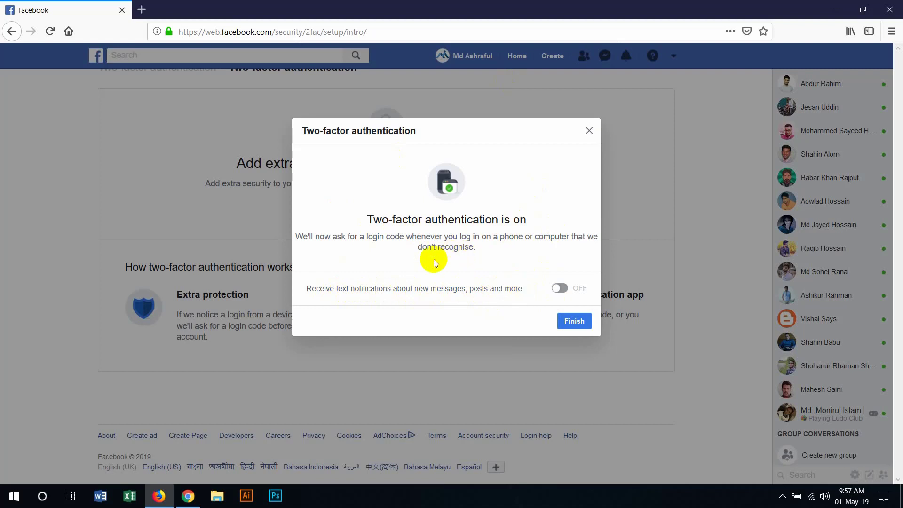
drag(303, 288, 471, 289)
drag(473, 288, 508, 293)
click(515, 290)
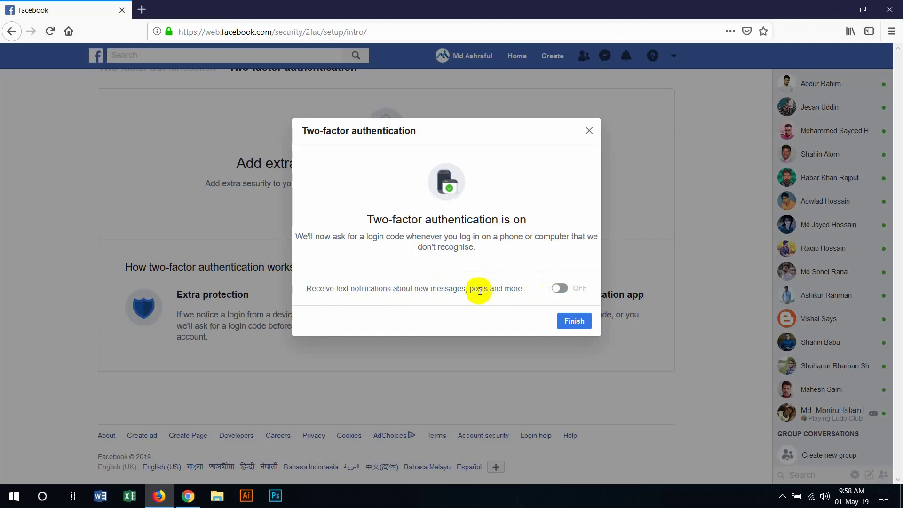
drag(306, 289, 401, 287)
click(403, 287)
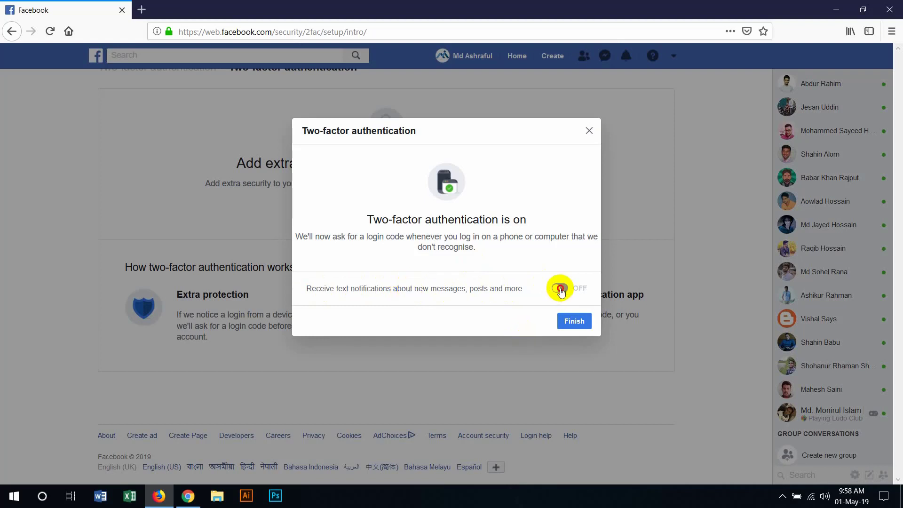
Leave text notifications off and finish, confirming 'Two-factor authentication is on'.
click(562, 289)
click(562, 288)
drag(367, 219, 522, 222)
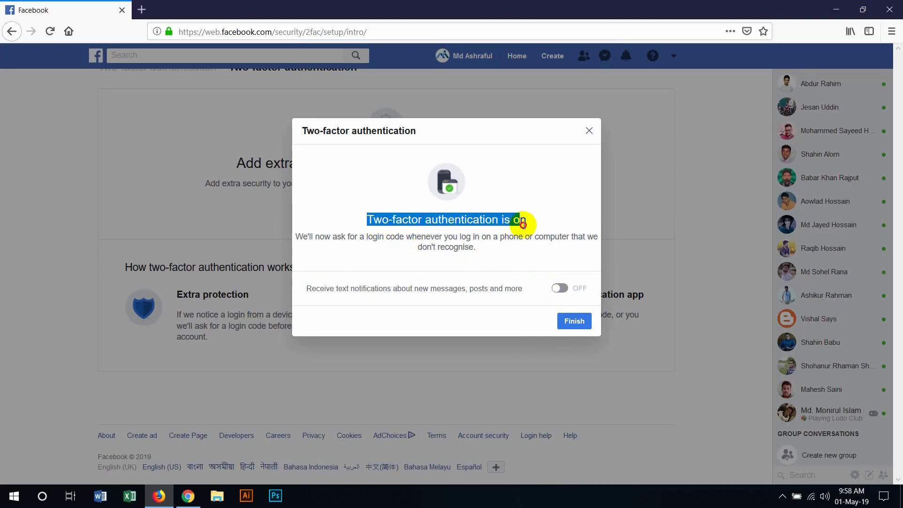
click(523, 222)
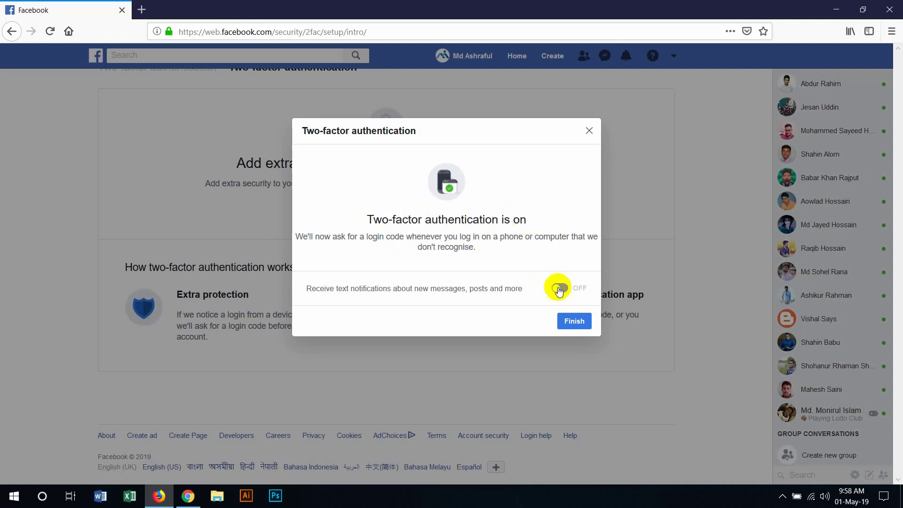
click(576, 323)
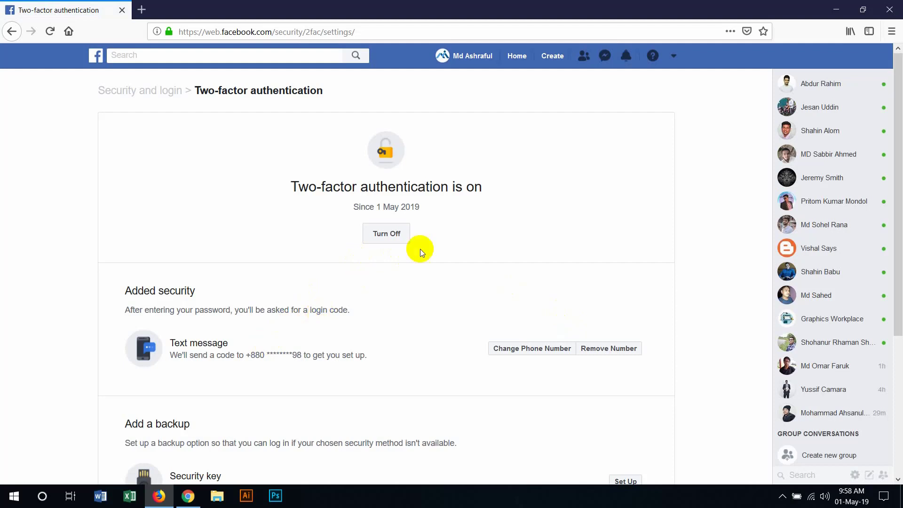
click(381, 207)
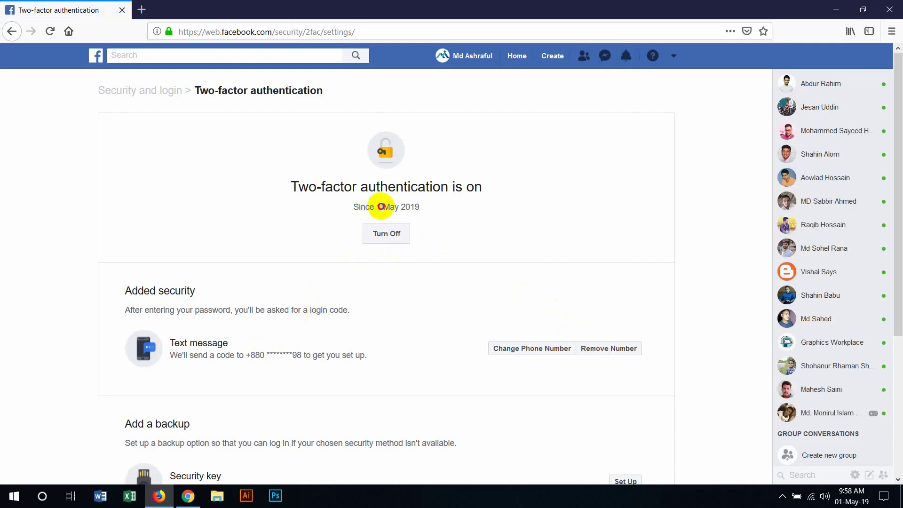
drag(381, 207, 422, 207)
click(309, 184)
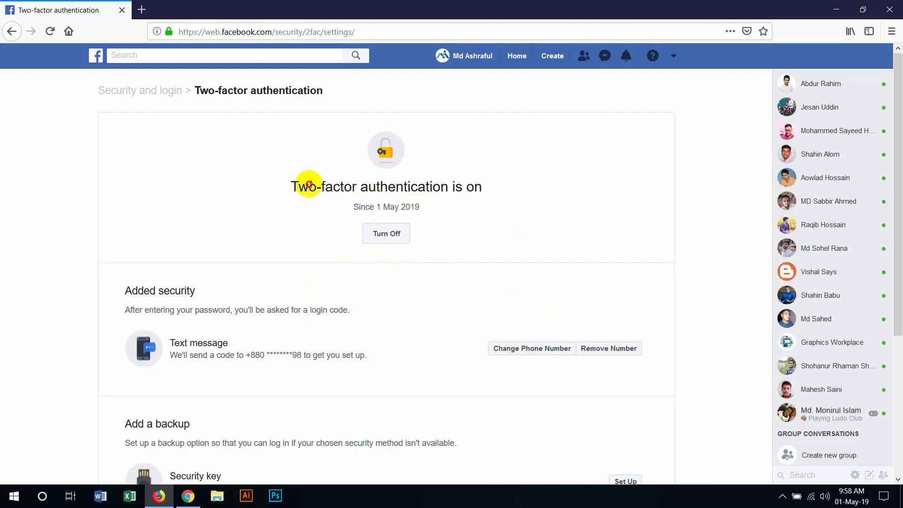
drag(309, 184, 494, 200)
double_click(482, 189)
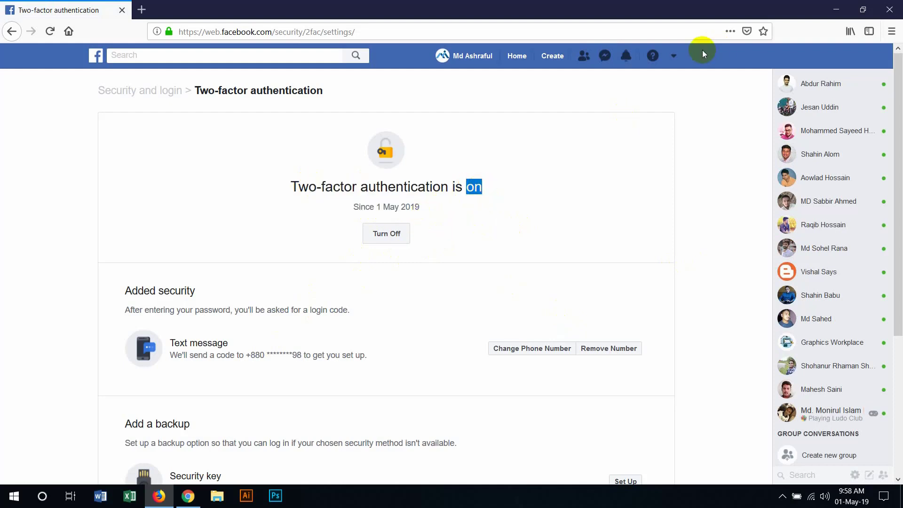
key(F5)
click(70, 496)
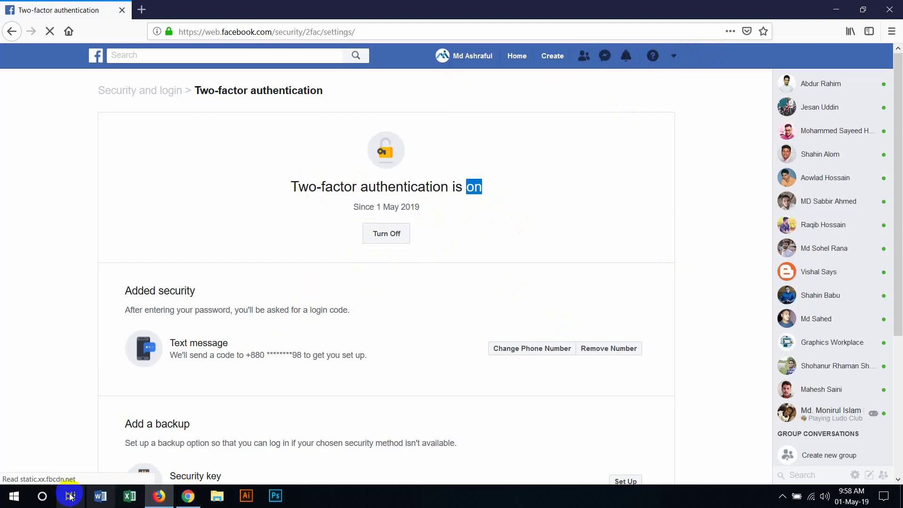
click(14, 497)
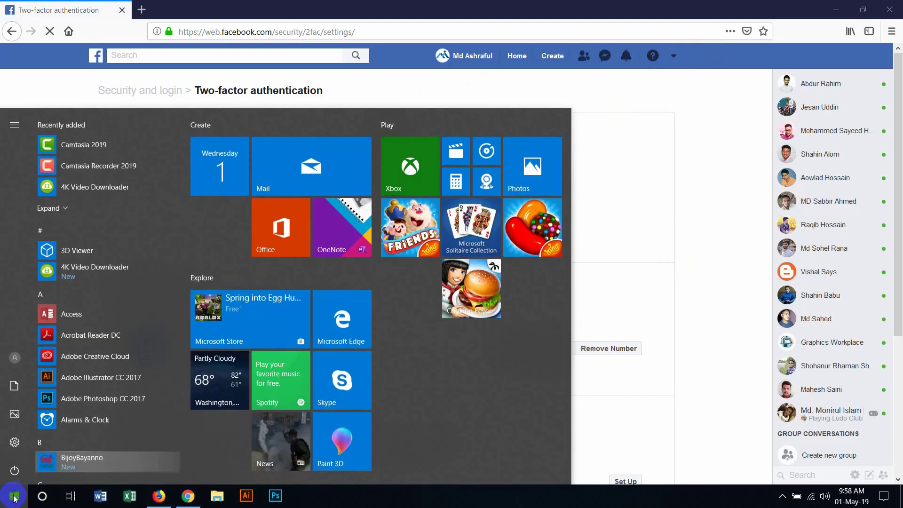
click(661, 348)
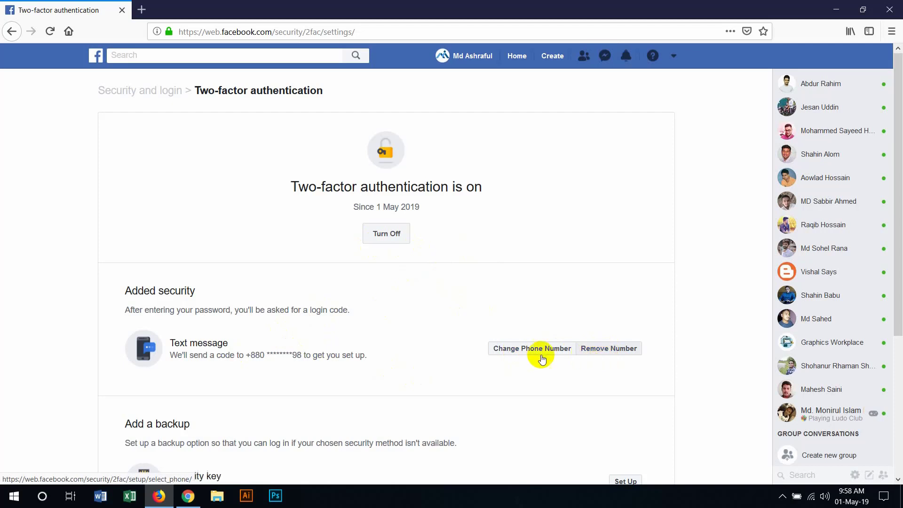
scroll(611, 346, down, 3)
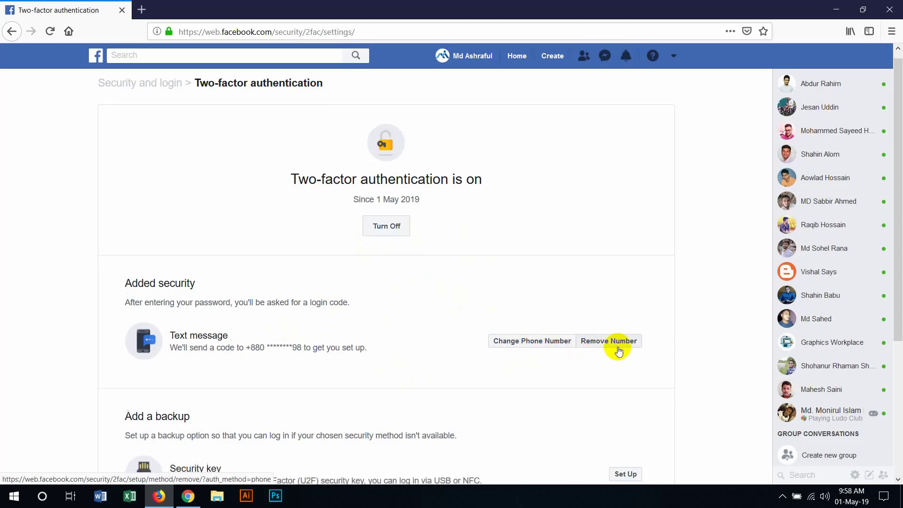
scroll(315, 280, up, 3)
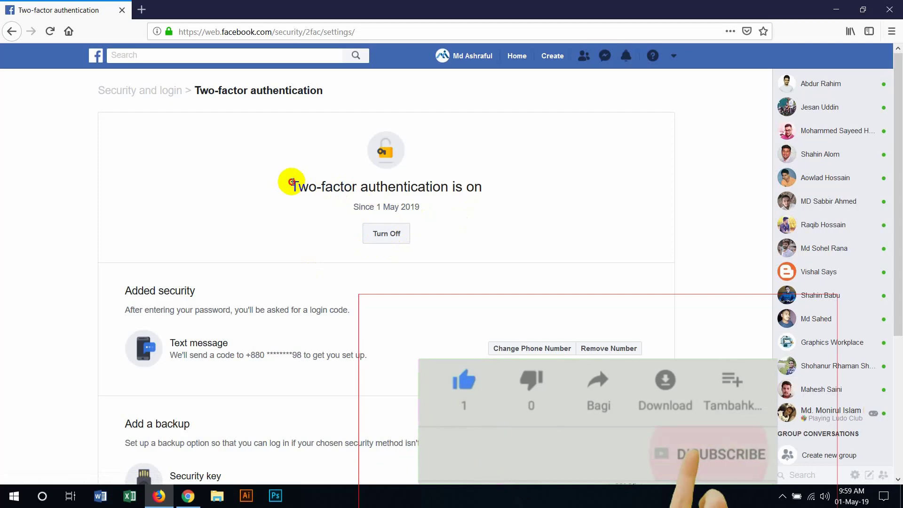
drag(291, 187, 481, 189)
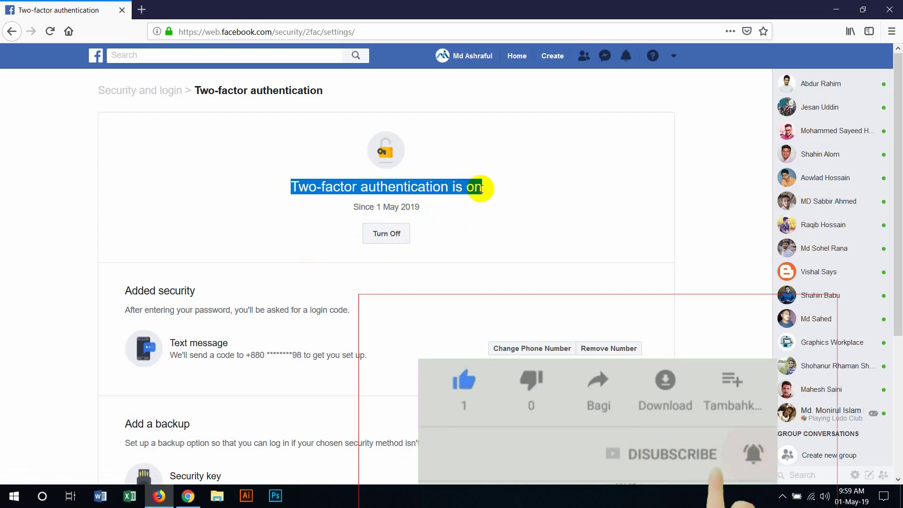
click(361, 187)
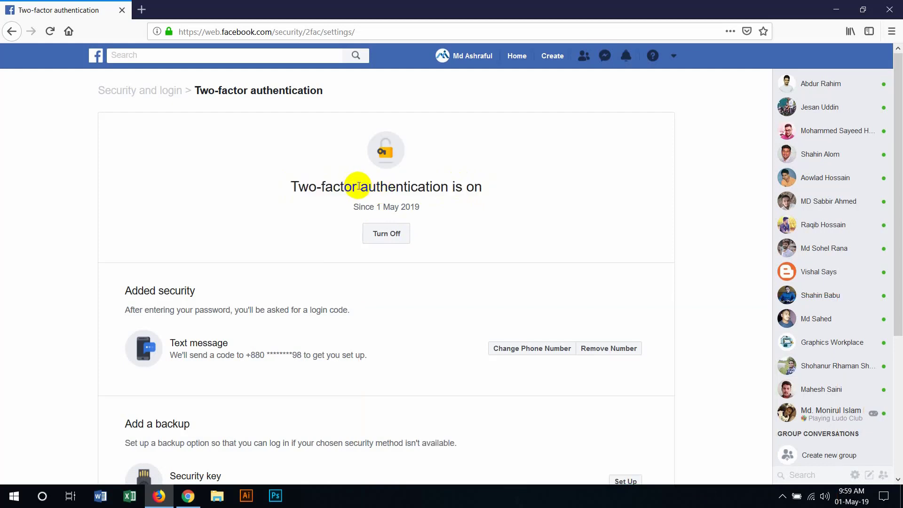
drag(361, 187, 445, 198)
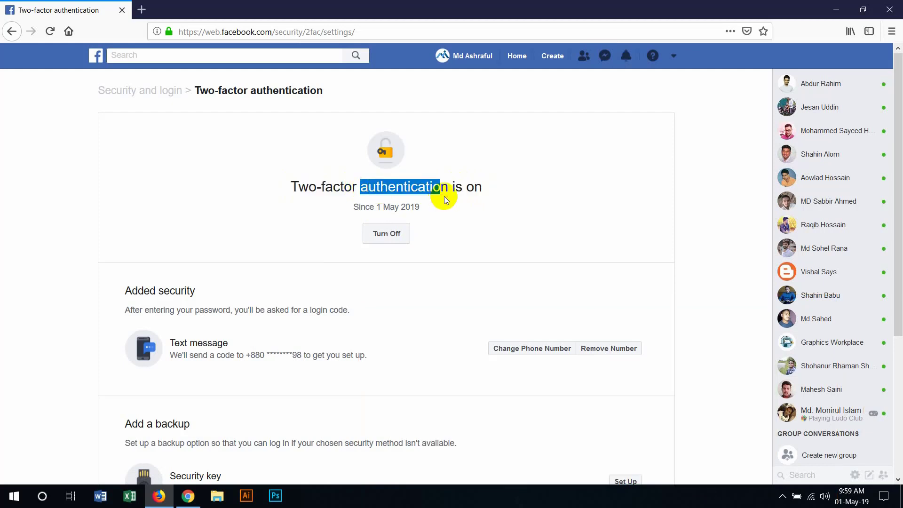